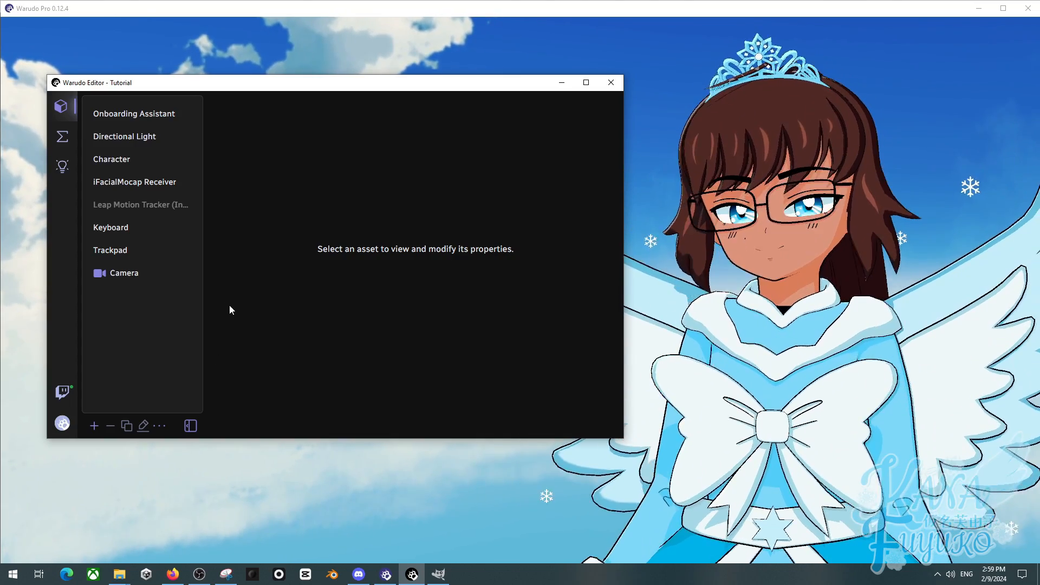
# Add a Music Player (Beta) asset from the Audio category to the scene
pyautogui.click(94, 427)
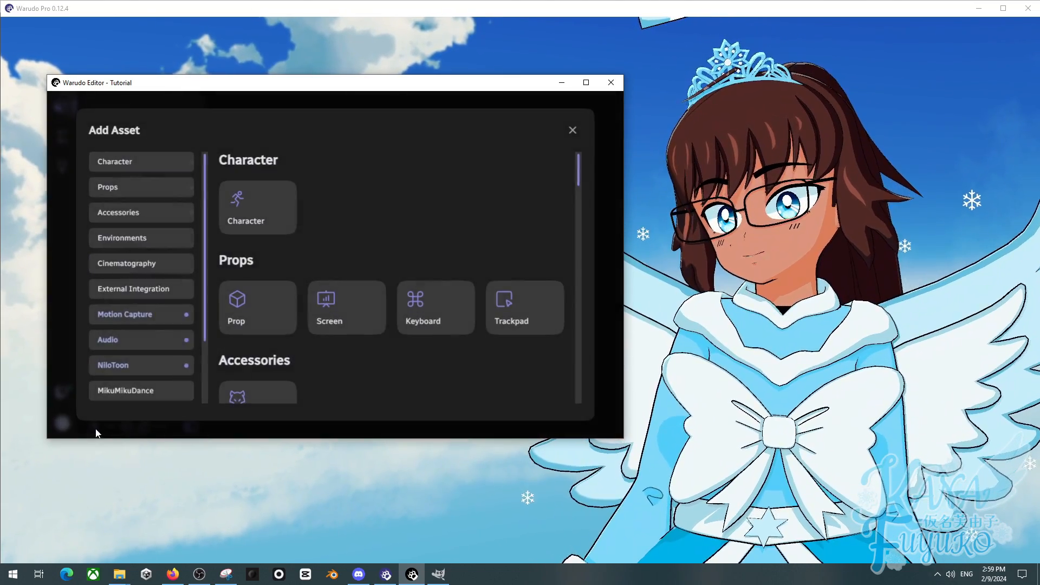
pyautogui.click(114, 341)
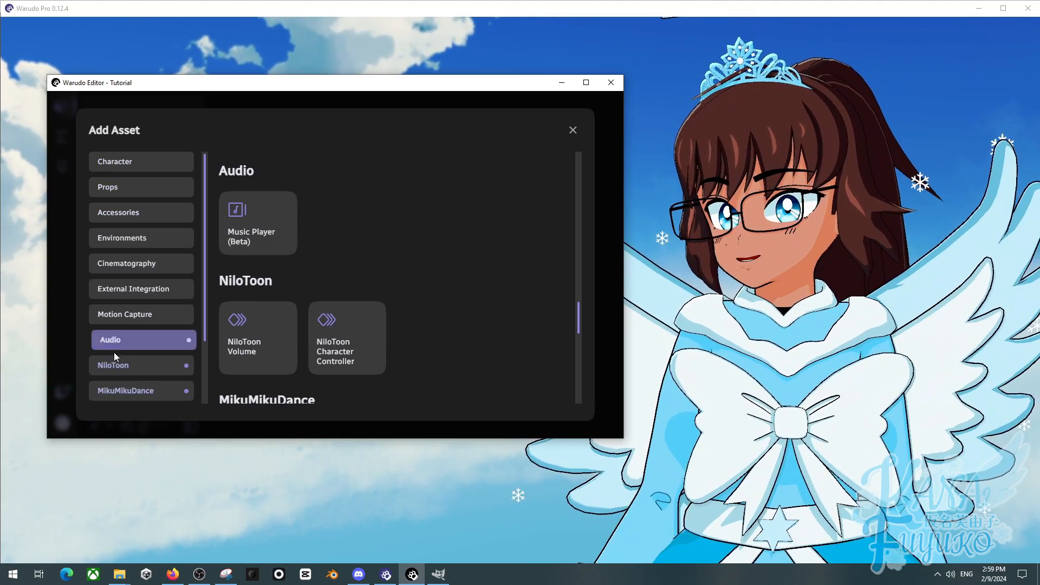
pyautogui.click(250, 243)
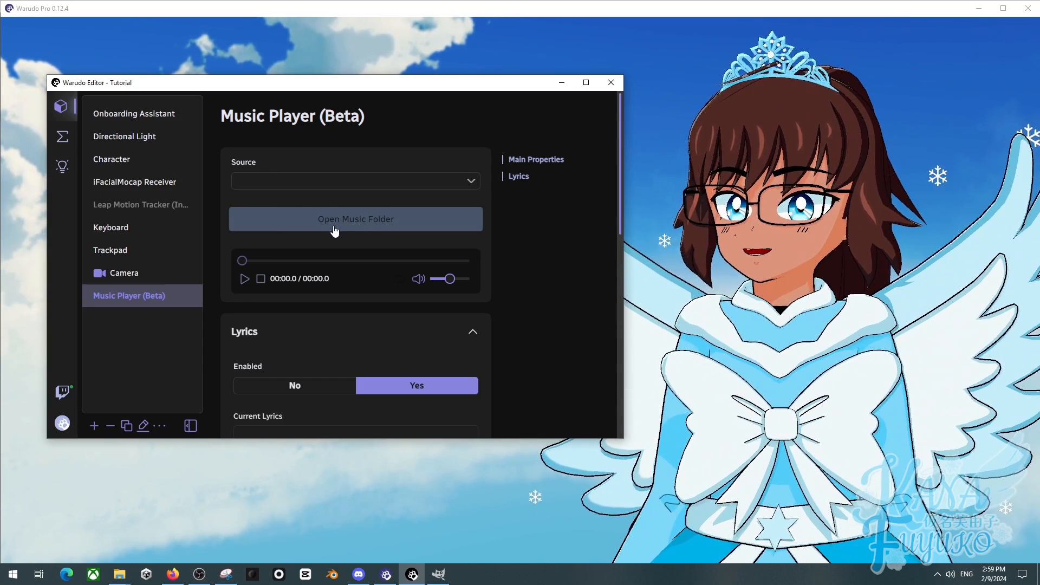
# Open the music folder to view the stored audio files, and close it again
pyautogui.click(366, 227)
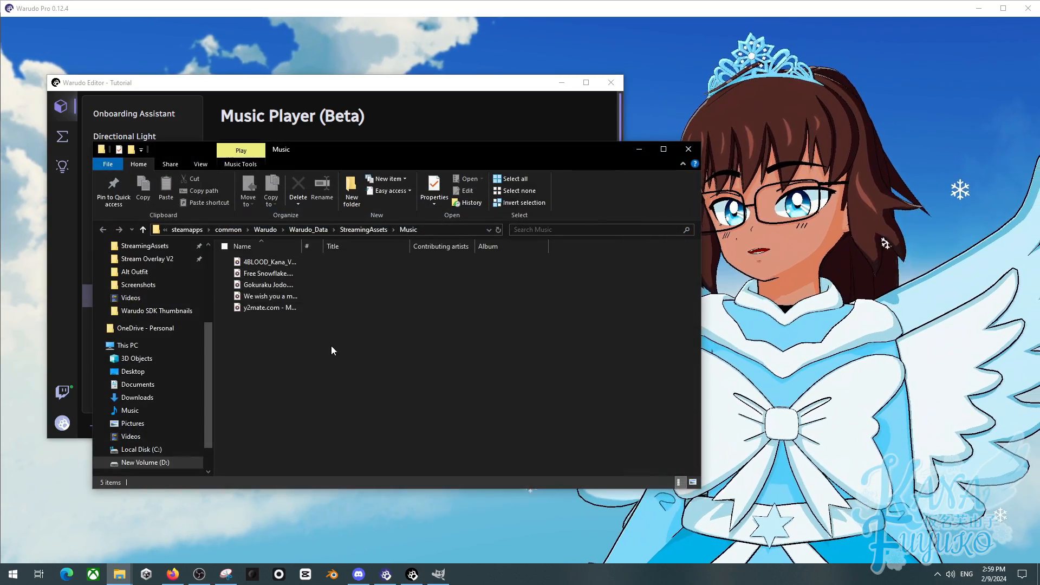
pyautogui.moveTo(320, 343)
pyautogui.mouseDown()
pyautogui.moveTo(278, 262)
pyautogui.moveTo(291, 262)
pyautogui.moveTo(314, 353)
pyautogui.mouseUp()
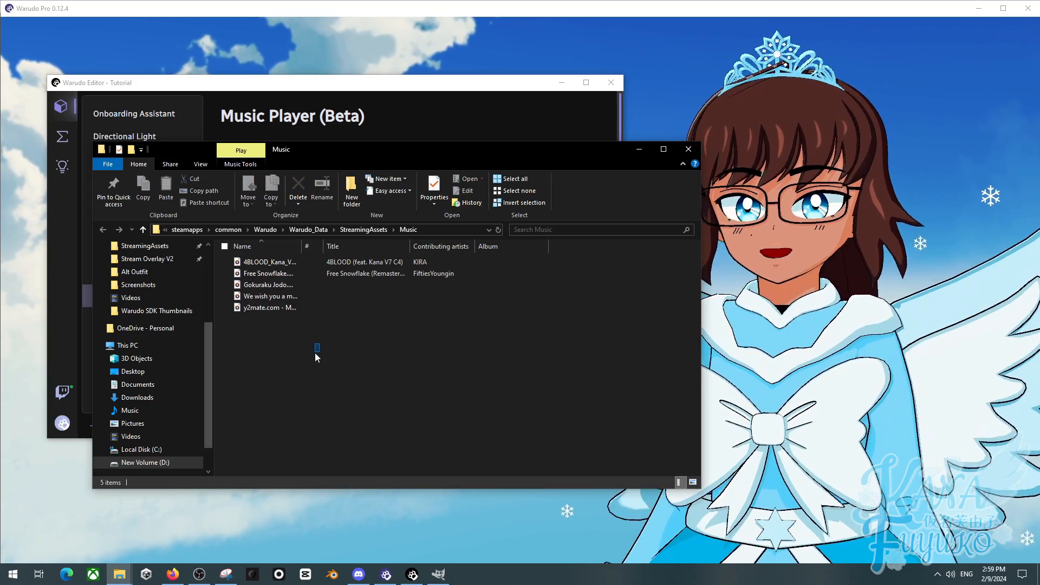
pyautogui.click(684, 156)
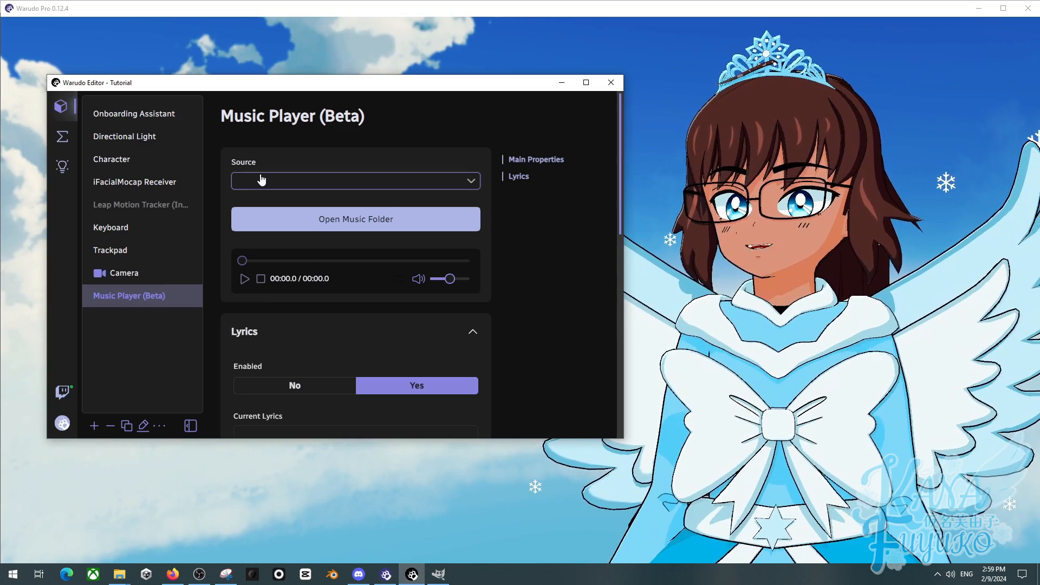
# Choose Gokuraku Jodo.wav as the music player's source and raise its playback volume slightly
pyautogui.click(262, 180)
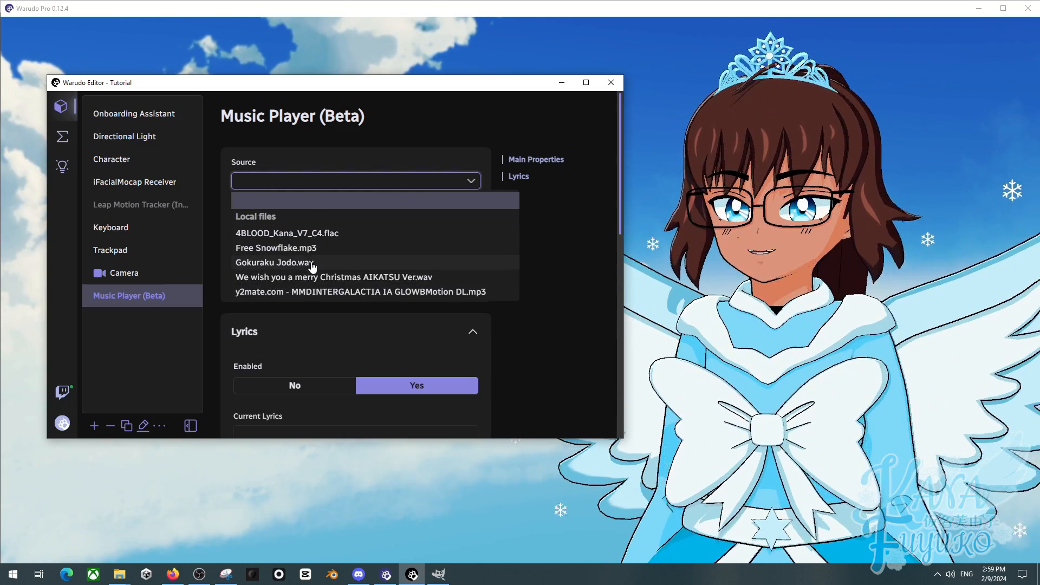
pyautogui.click(294, 263)
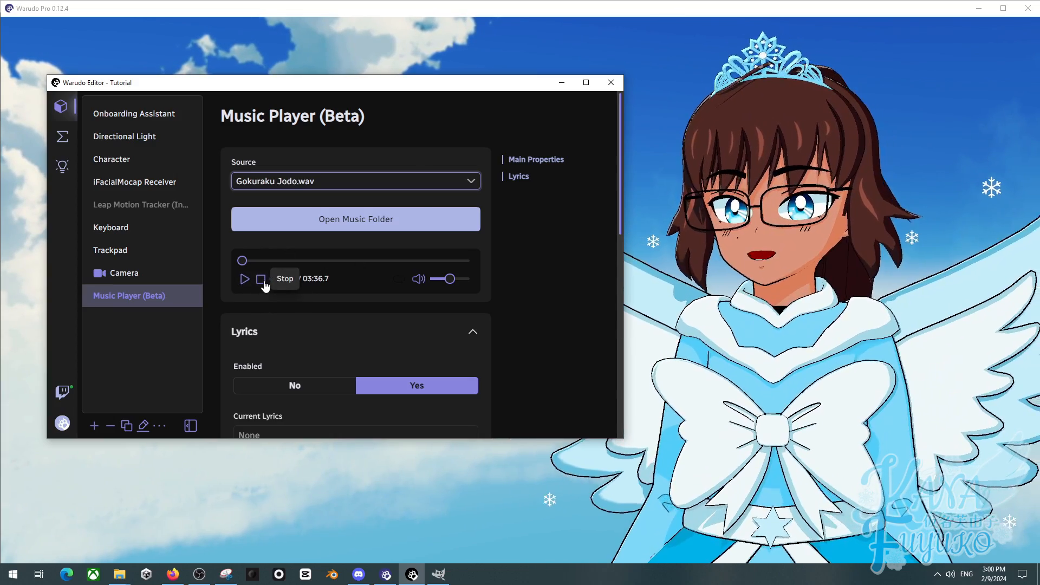
pyautogui.moveTo(453, 277)
pyautogui.mouseDown()
pyautogui.moveTo(464, 278)
pyautogui.moveTo(444, 284)
pyautogui.mouseUp()
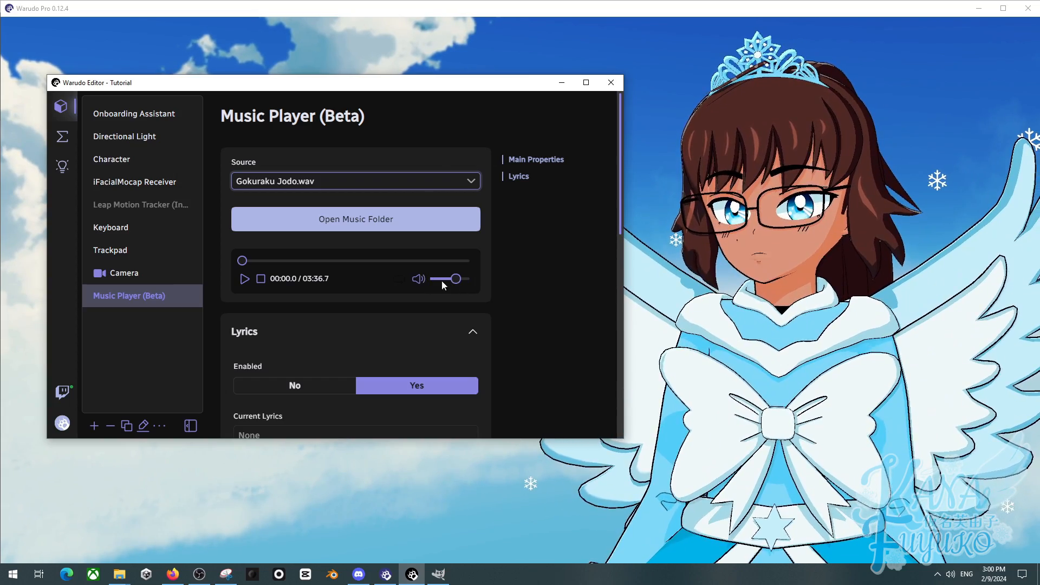
pyautogui.click(416, 282)
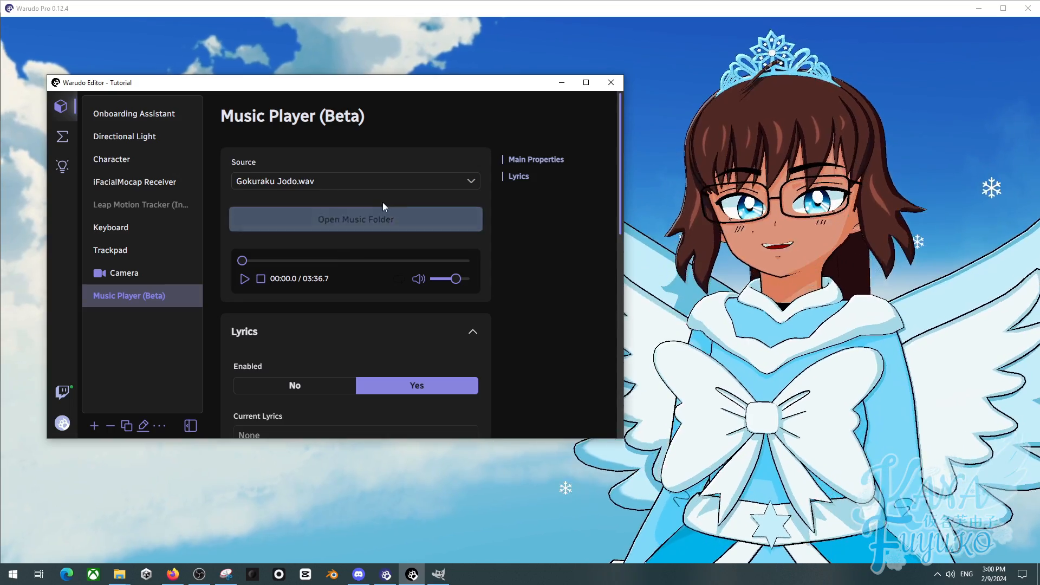
# Set the music player's lyrics to enabled
pyautogui.scroll(-2, 337, 253)
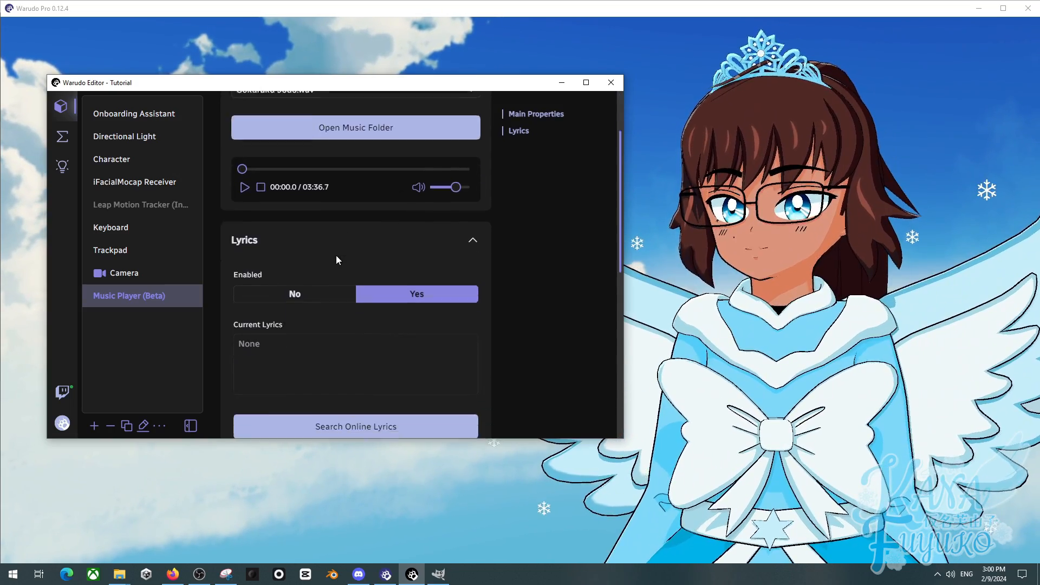
pyautogui.scroll(-1, 336, 255)
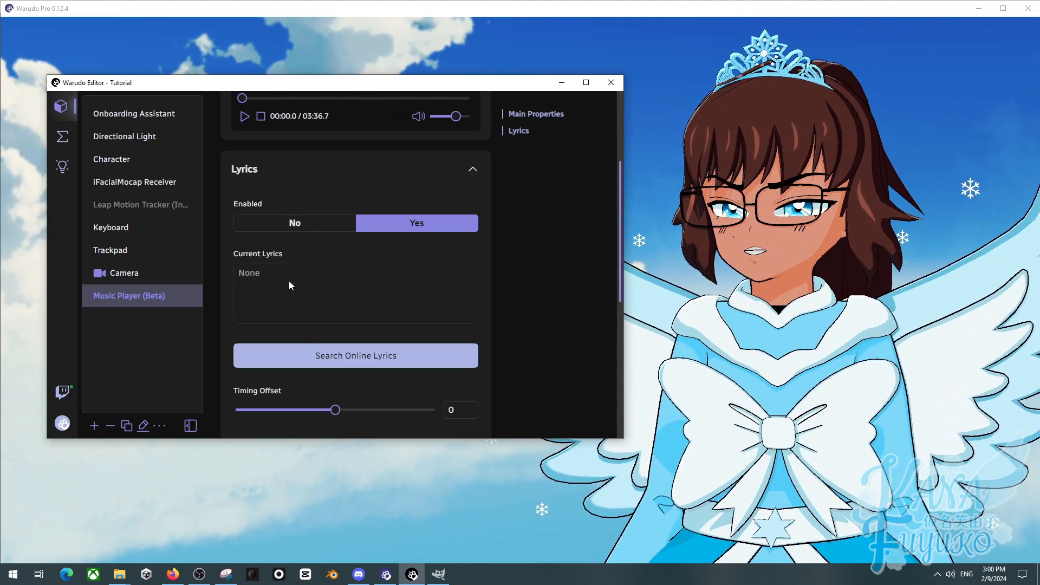
pyautogui.scroll(-1, 289, 284)
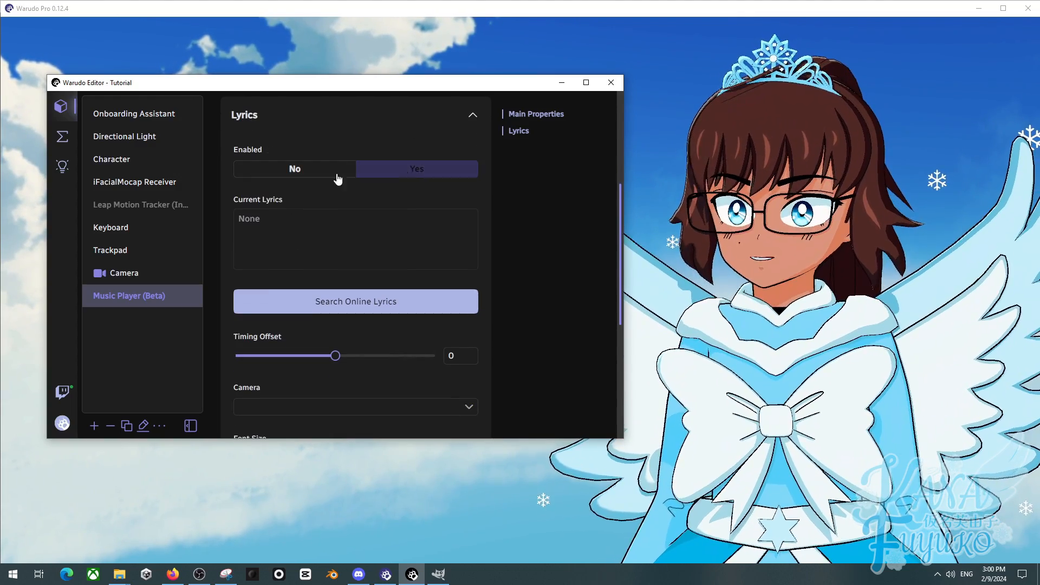
pyautogui.click(387, 170)
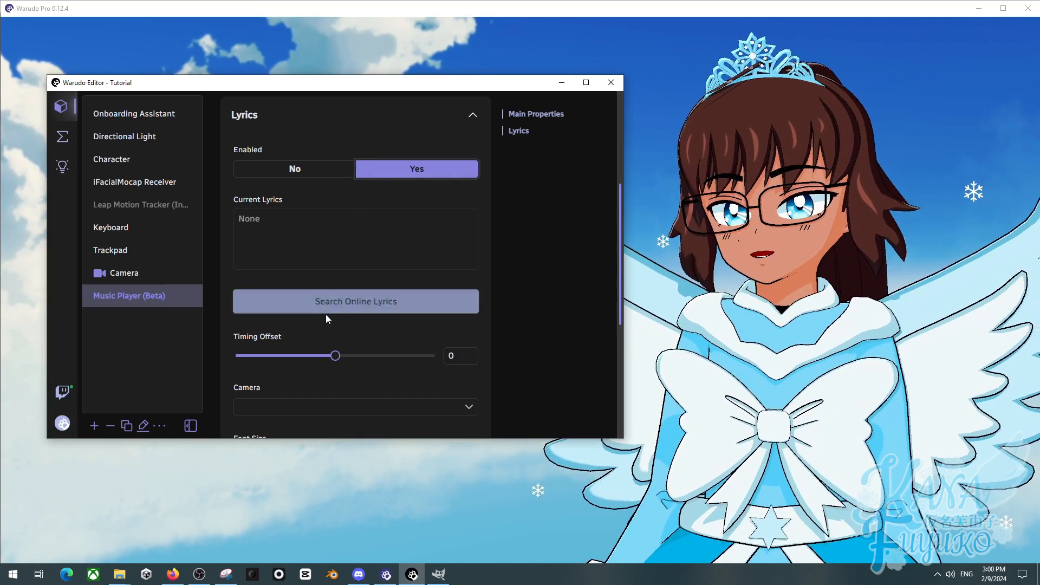
# Search online lyrics for Gokuraku Jodo and confirm "Gokuraku Jodo - Maryan MG - Gokuraku Jodo" as the matching song
pyautogui.click(327, 306)
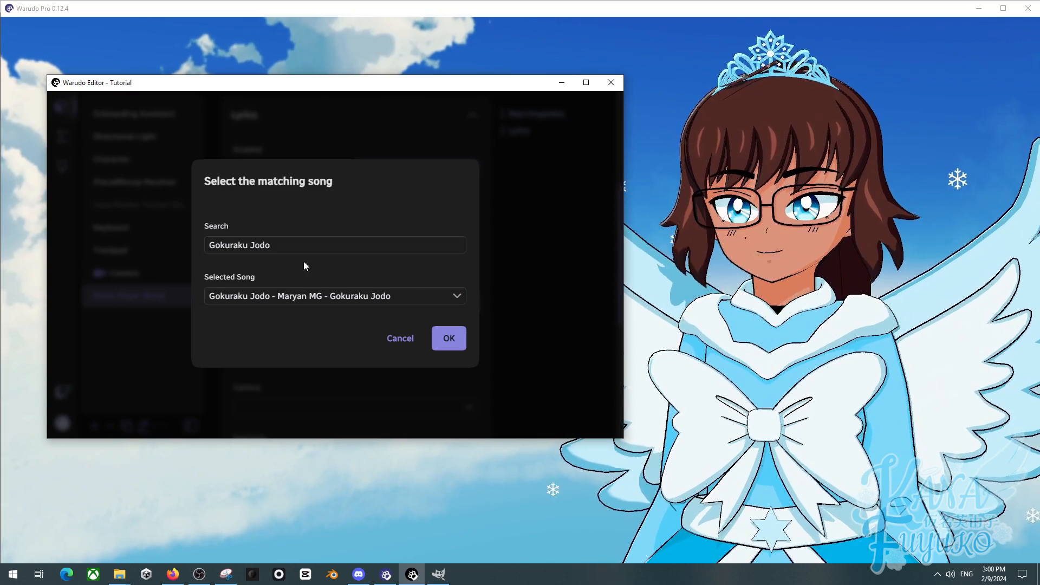
pyautogui.click(287, 251)
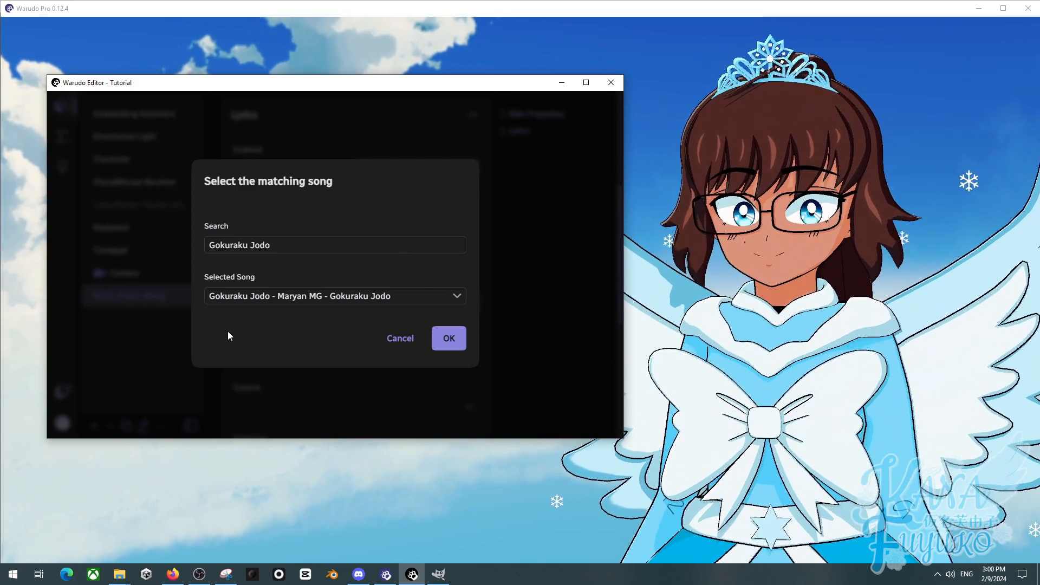
pyautogui.moveTo(271, 247); pyautogui.dragTo(195, 238)
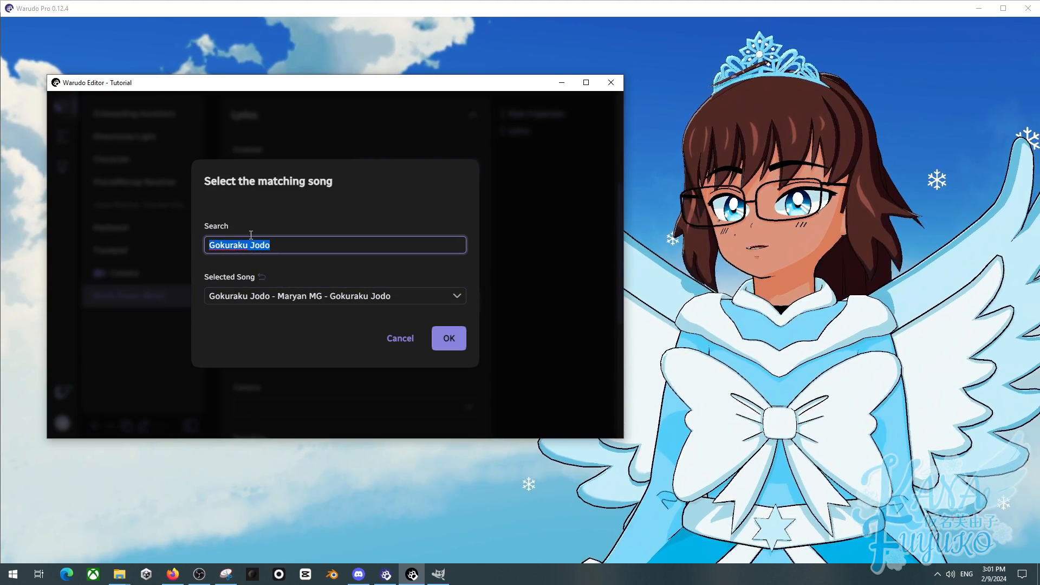
pyautogui.click(249, 298)
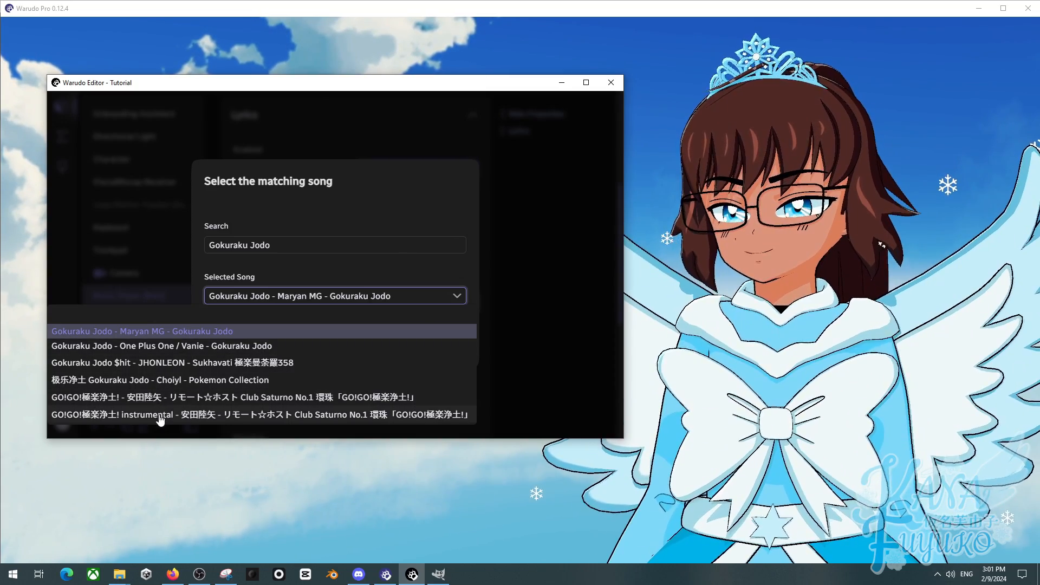
pyautogui.click(186, 332)
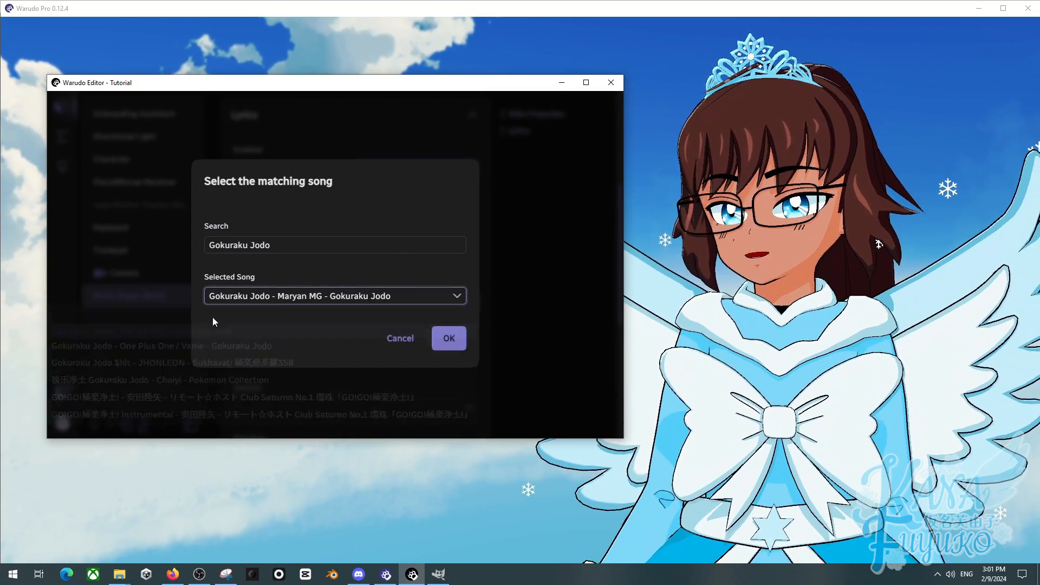
pyautogui.click(458, 344)
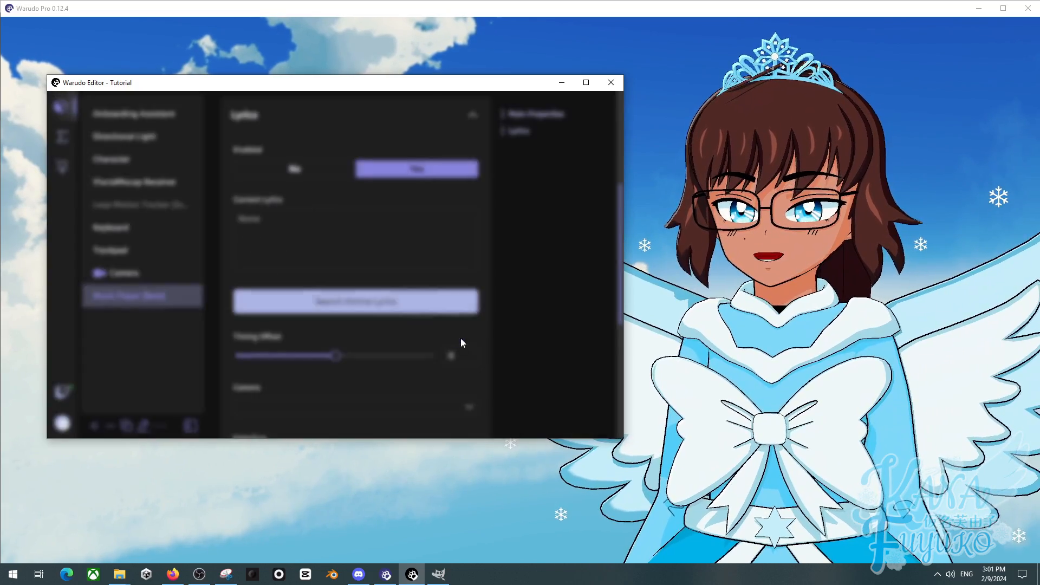
pyautogui.click(386, 300)
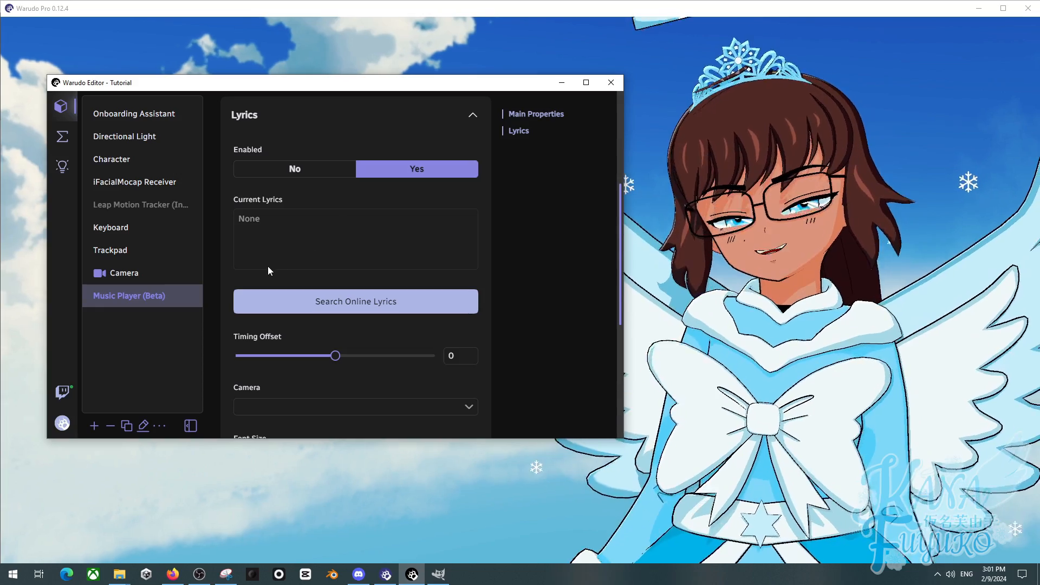
pyautogui.click(245, 295)
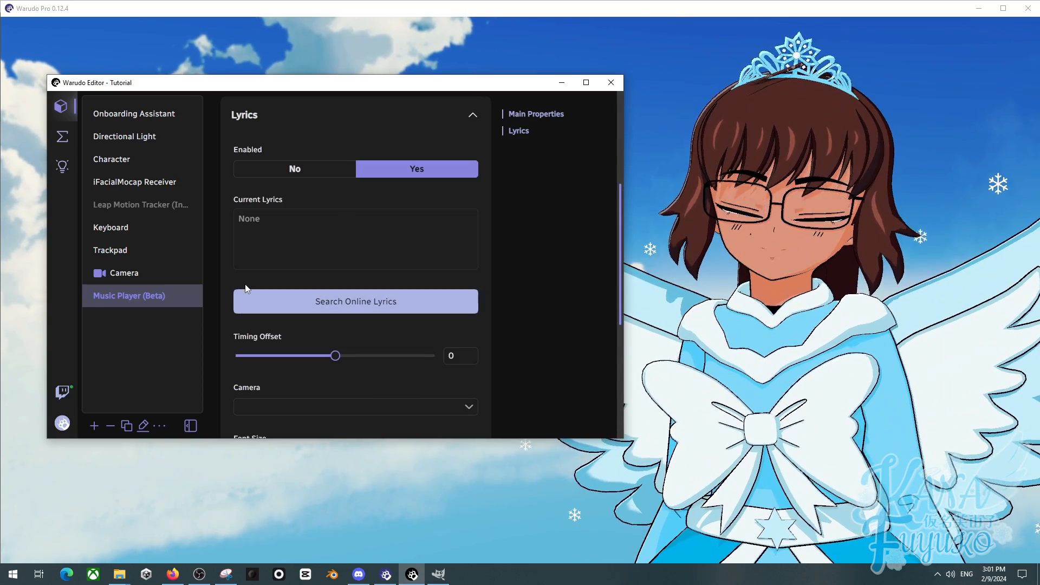
pyautogui.click(242, 298)
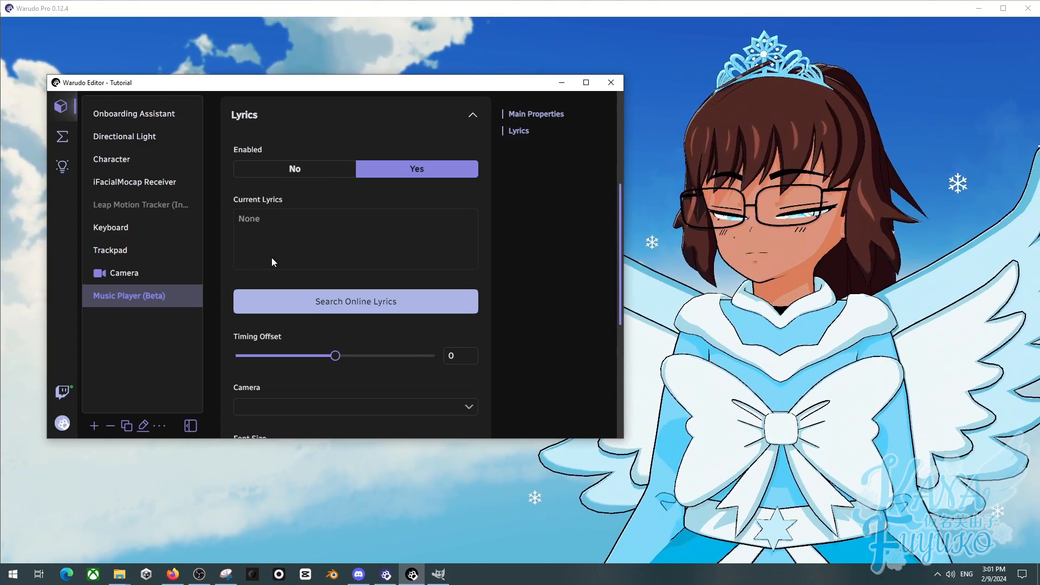
# Assign Camera as the camera for the lyrics and set their font size to 15
pyautogui.scroll(-1, 271, 258)
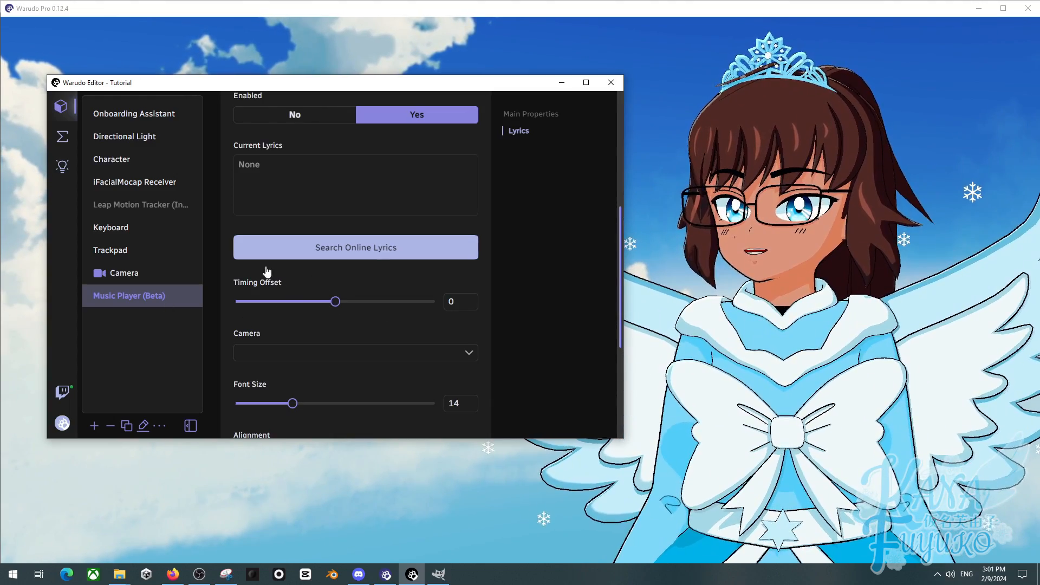
pyautogui.scroll(-2, 277, 314)
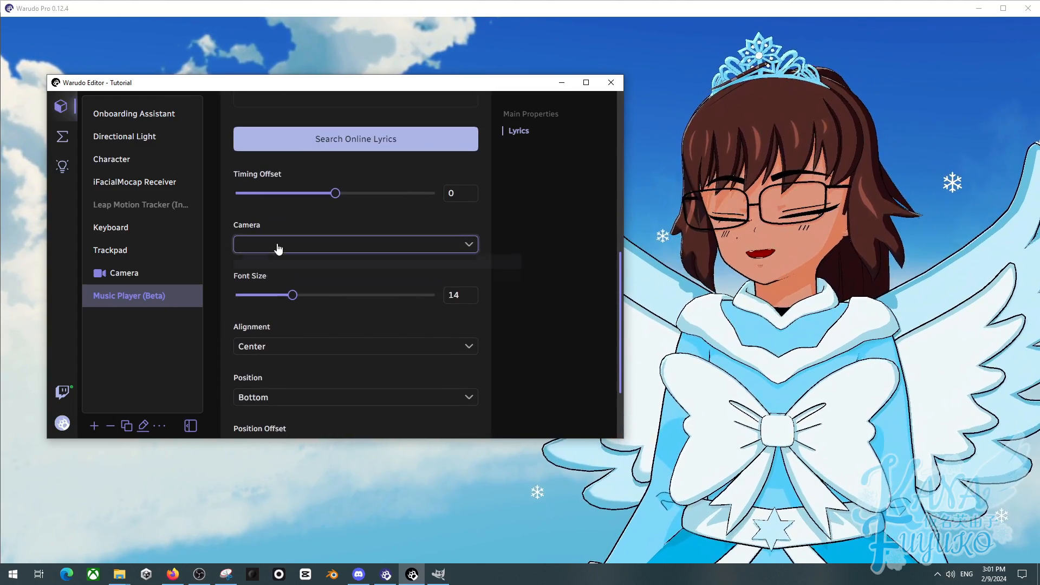
pyautogui.click(278, 246)
pyautogui.click(255, 280)
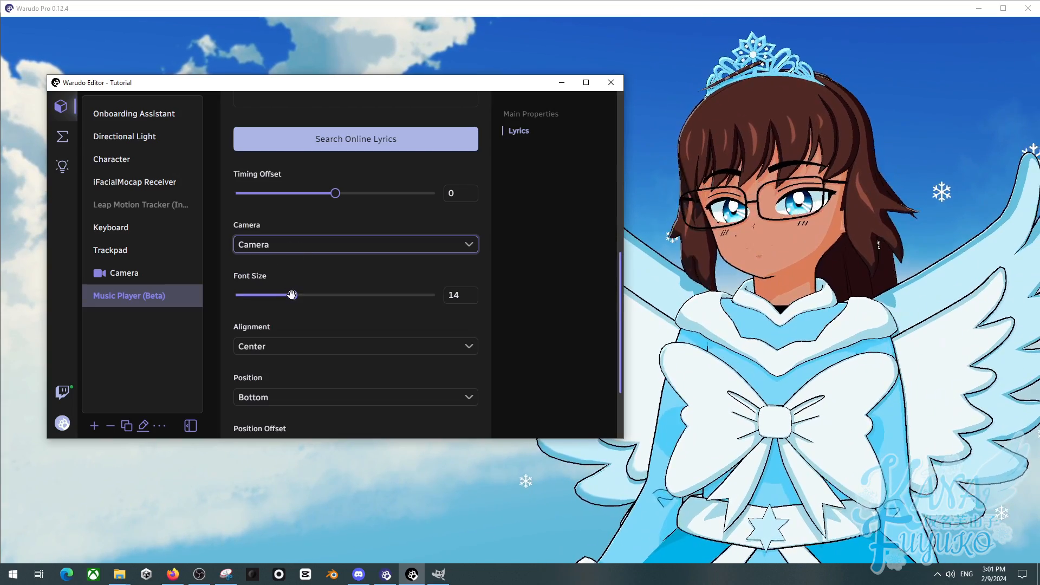
pyautogui.moveTo(306, 303); pyautogui.dragTo(303, 303)
# Choose Center as the lyrics alignment and review the available position options
pyautogui.scroll(-2, 297, 301)
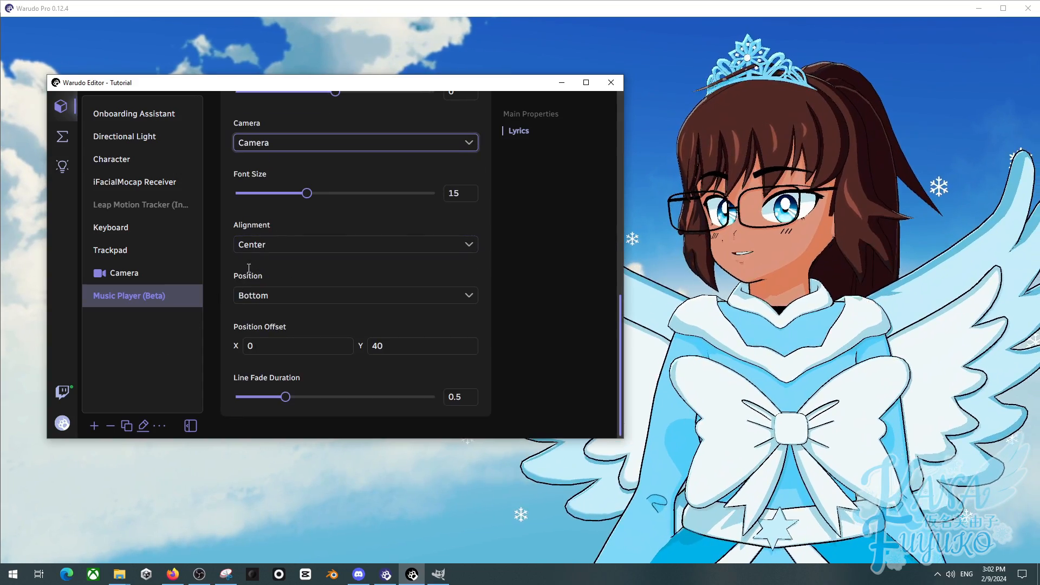
pyautogui.click(245, 245)
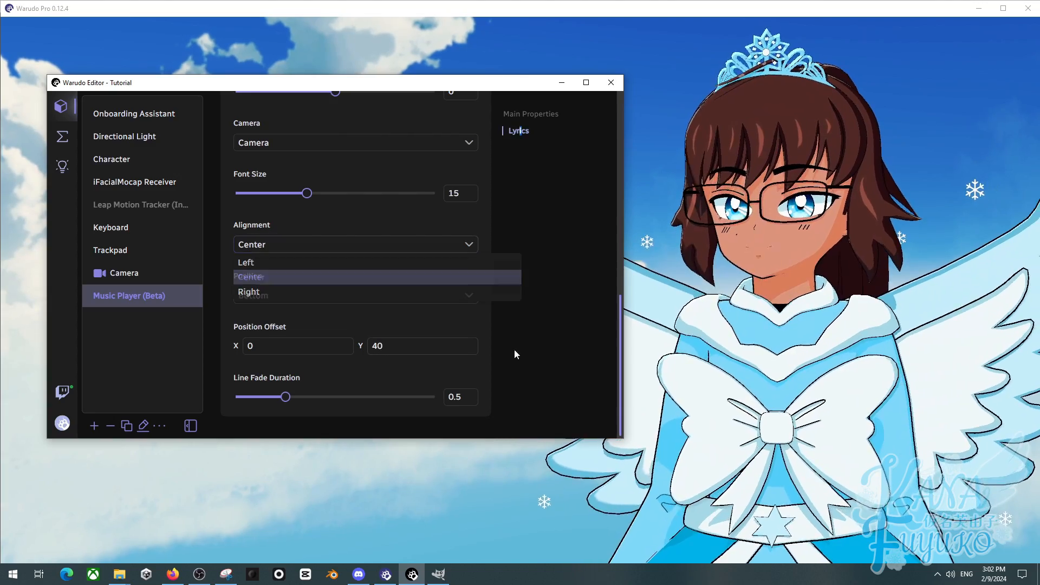
pyautogui.click(281, 277)
pyautogui.click(283, 301)
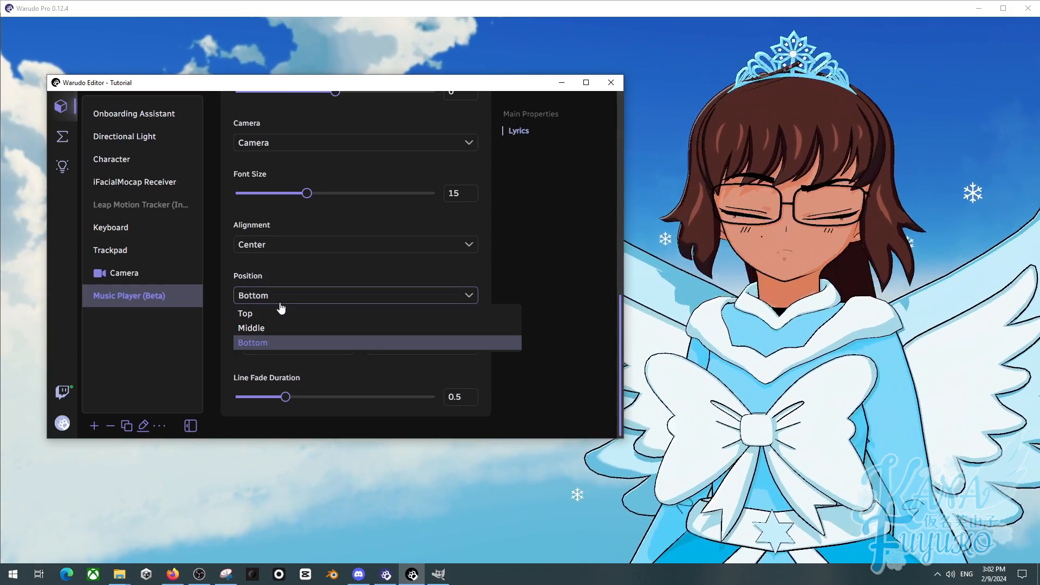
pyautogui.click(654, 343)
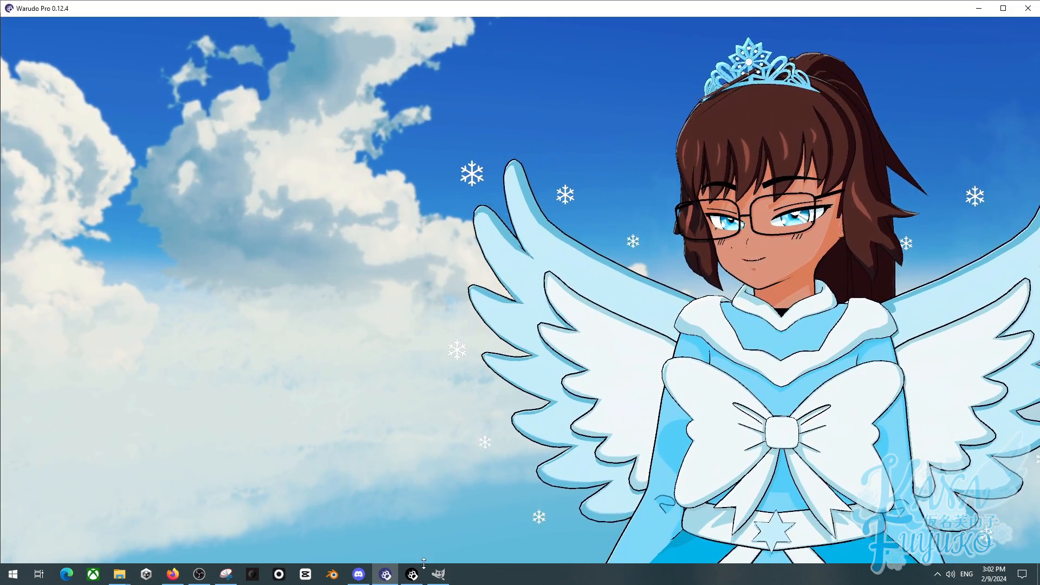
pyautogui.click(413, 574)
pyautogui.click(576, 288)
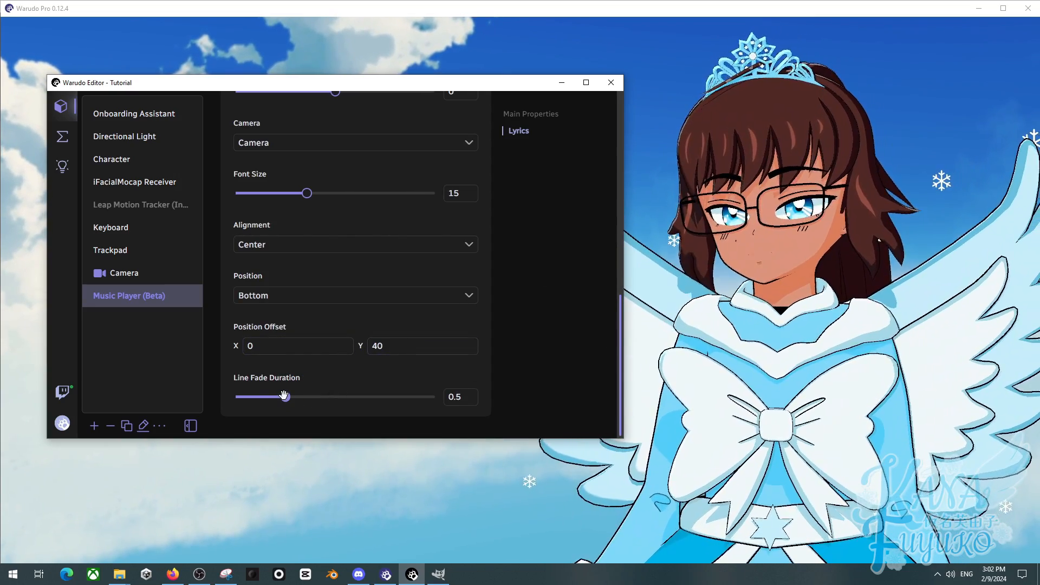
# Set the lyrics' line fade duration to 0.23 and shift the editor window slightly
pyautogui.moveTo(284, 395); pyautogui.dragTo(259, 408)
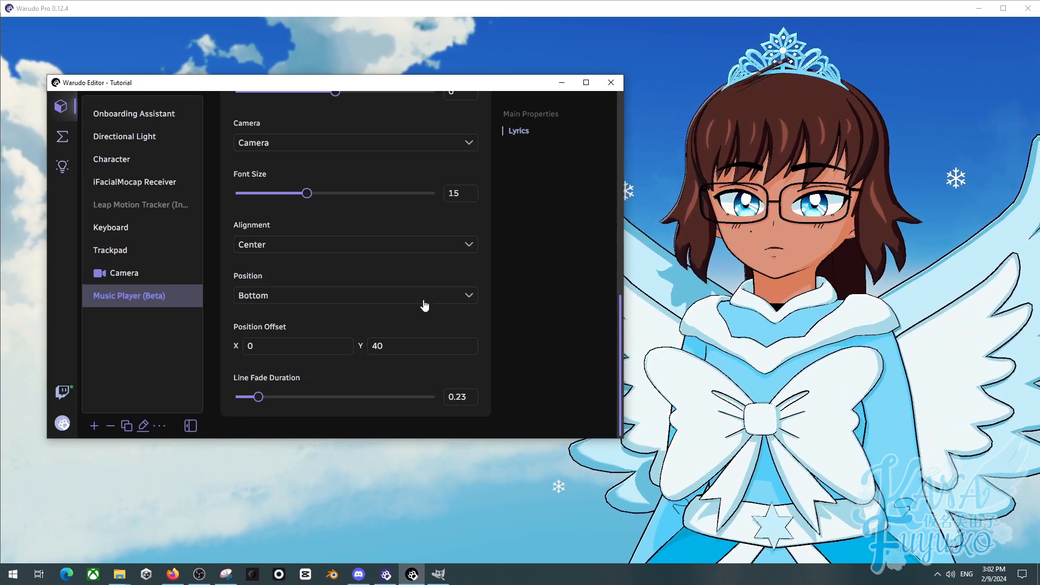
pyautogui.scroll(2, 437, 277)
pyautogui.scroll(5, 437, 275)
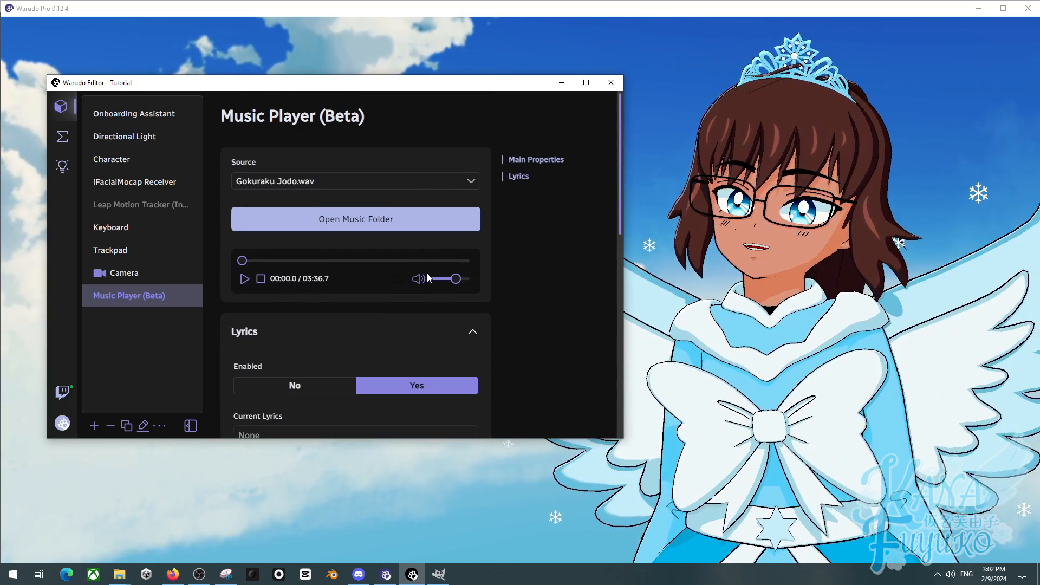
pyautogui.moveTo(400, 87); pyautogui.dragTo(409, 97)
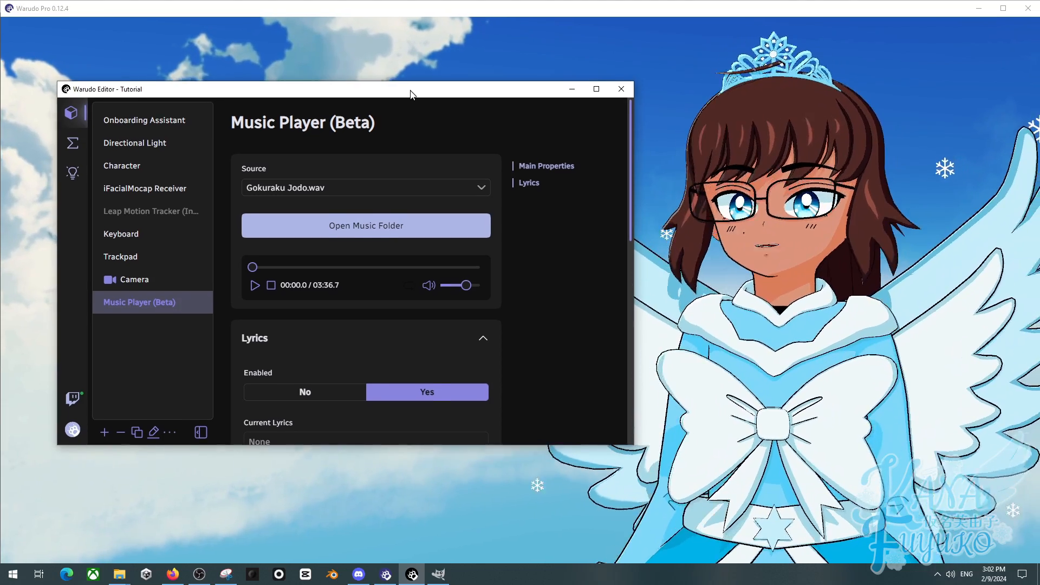